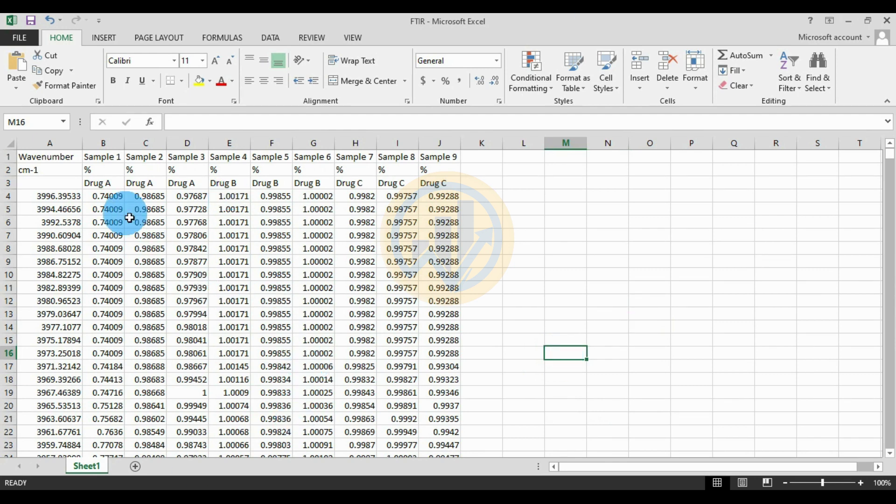
Step: Inspect the FTIR sheet's Wavenumber column, Sample 1–9 names and Drug A/B/C group row
{"action": "left_click", "coordinate": [72, 160]}
{"action": "key", "text": "ctrl+shift+Down"}
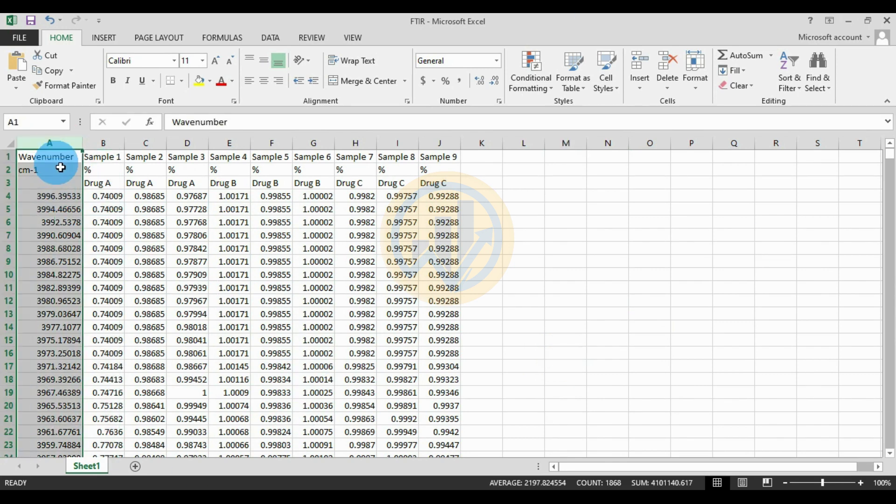
{"action": "left_click_drag", "start_coordinate": [103, 160], "coordinate": [451, 163]}
{"action": "left_click_drag", "start_coordinate": [98, 185], "coordinate": [434, 189]}
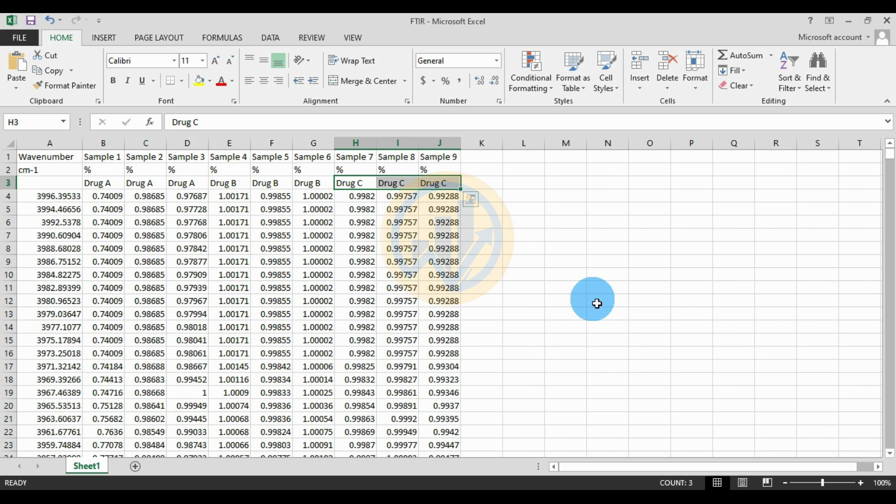
{"action": "left_click", "coordinate": [597, 303]}
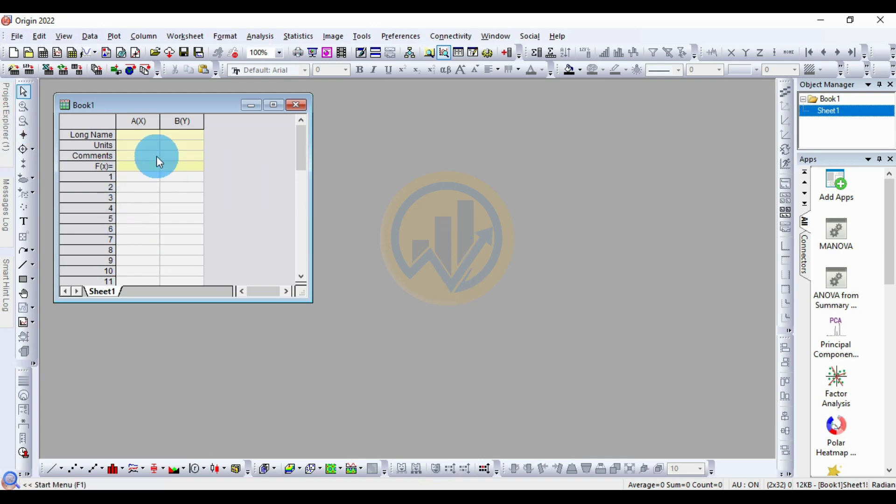
Step: Choose the FTIR Excel workbook for import into Origin's empty Book1
{"action": "left_click", "coordinate": [44, 71]}
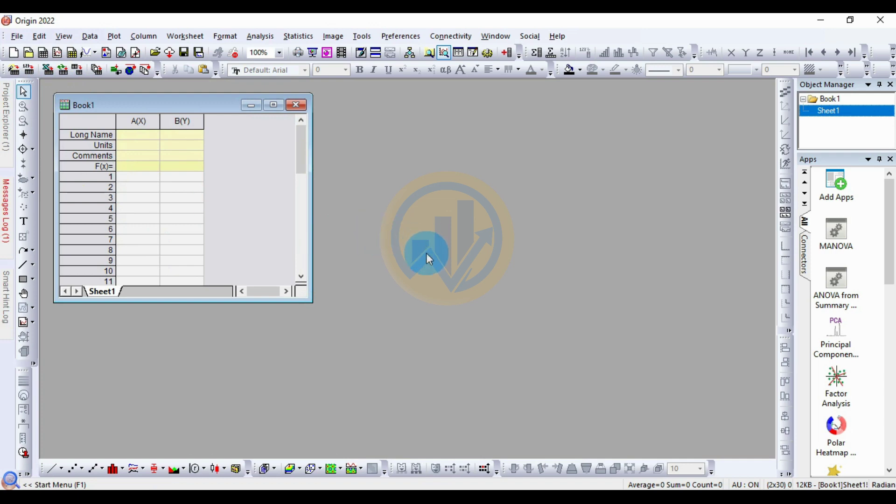
{"action": "left_click", "coordinate": [45, 70]}
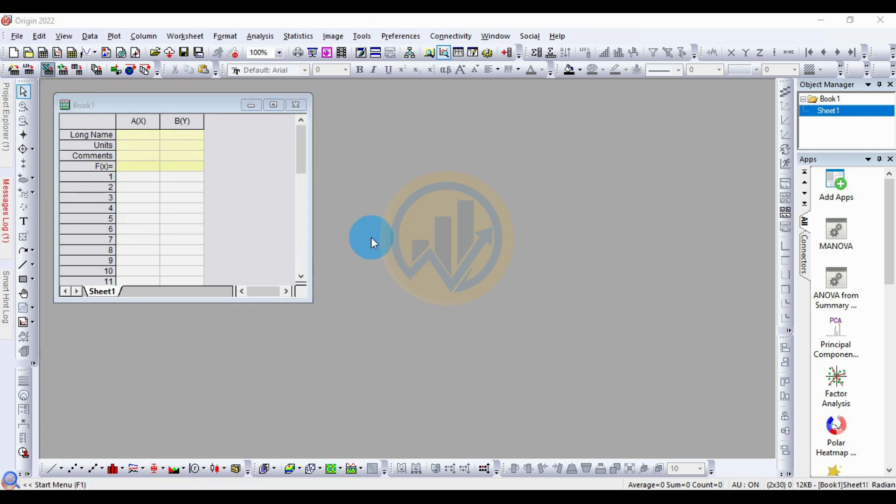
{"action": "left_click", "coordinate": [370, 179]}
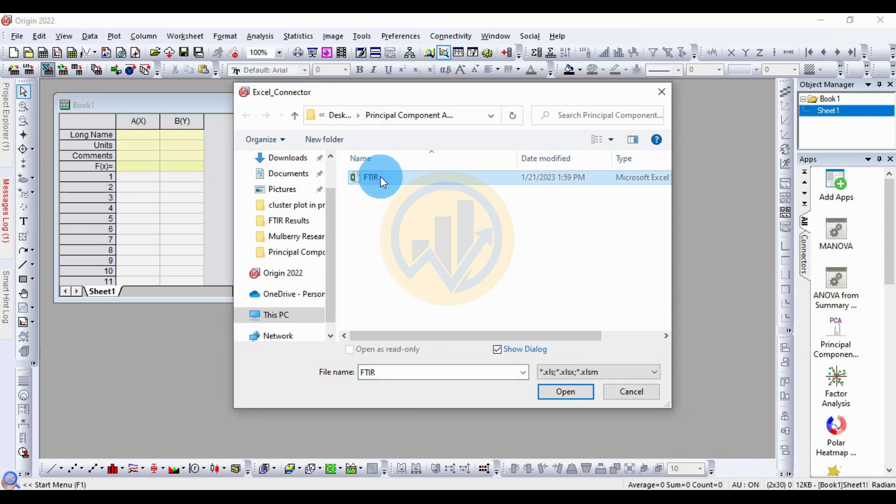
{"action": "left_click", "coordinate": [566, 391]}
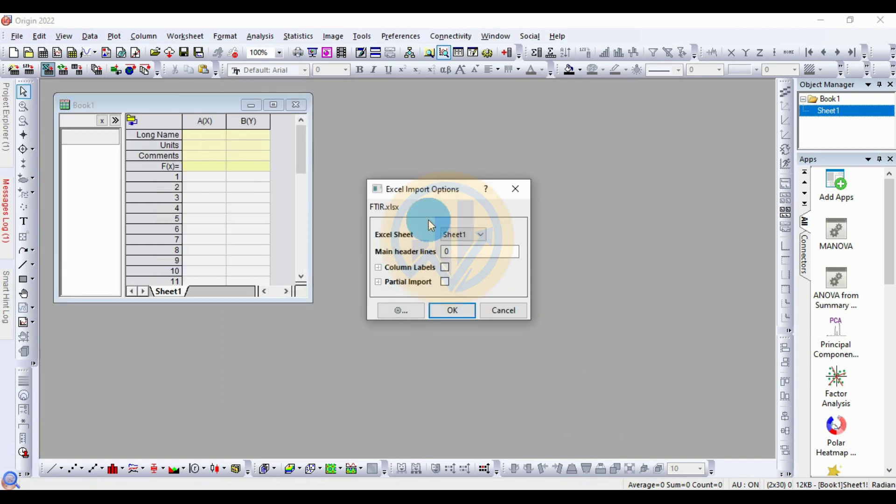
Step: Enable Column Labels and confirm the FTIR sheet's row 1 holds the long names
{"action": "left_click_drag", "start_coordinate": [432, 190], "coordinate": [427, 166]}
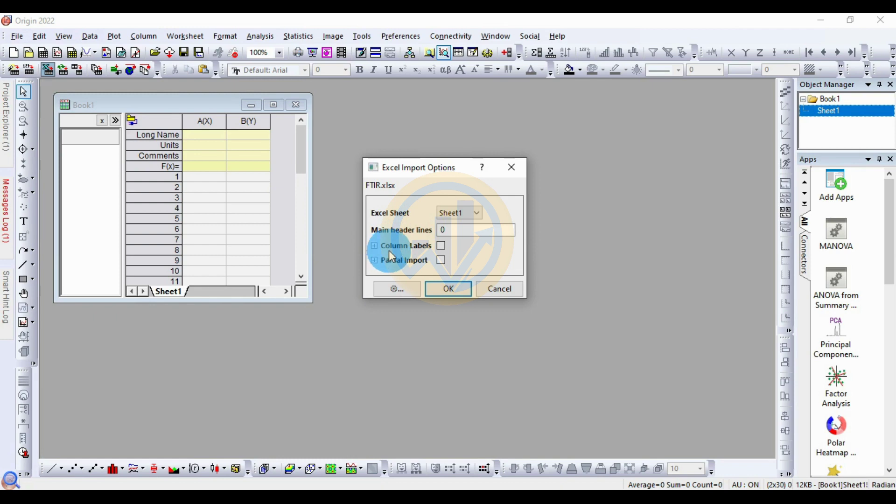
{"action": "left_click", "coordinate": [441, 245]}
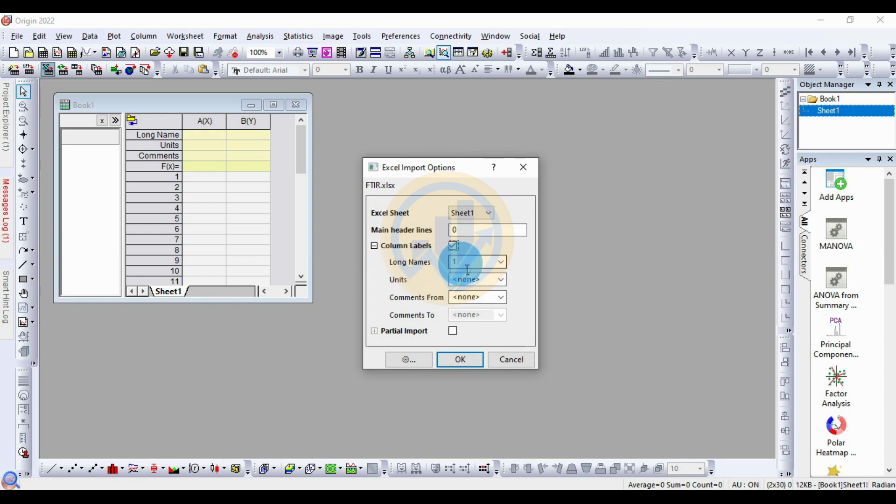
{"action": "left_click", "coordinate": [420, 498]}
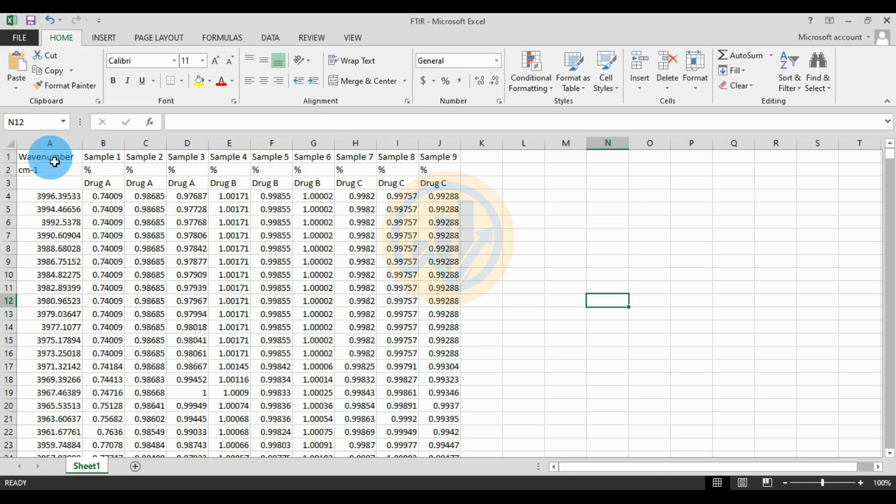
{"action": "left_click_drag", "start_coordinate": [35, 159], "coordinate": [411, 167]}
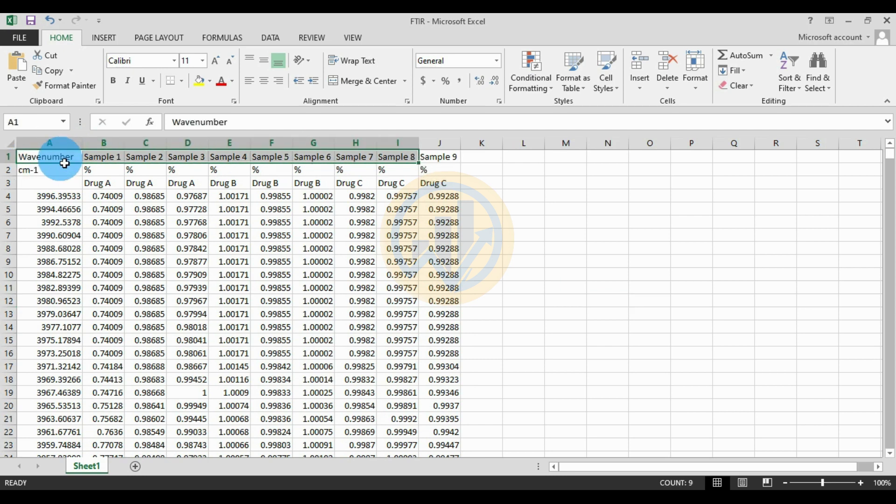
{"action": "left_click", "coordinate": [420, 488]}
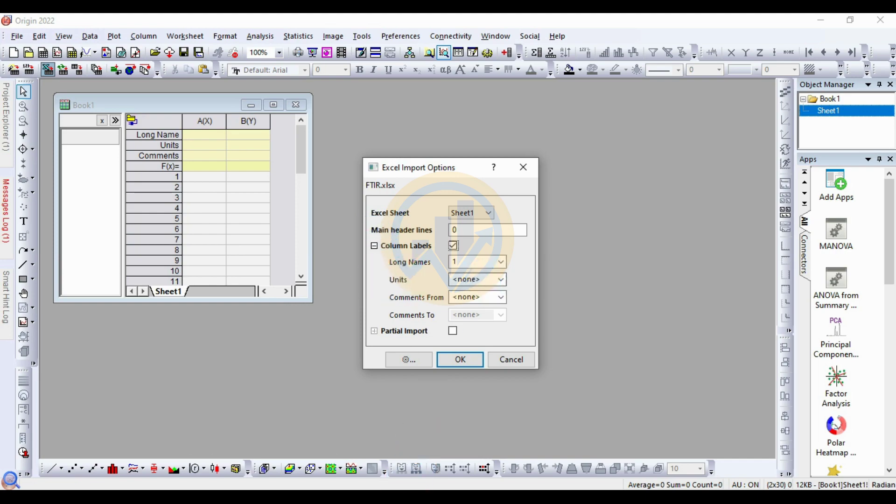
Step: Set Units to come from row 2 of the FTIR sheet
{"action": "key", "text": "alt+Tab"}
{"action": "left_click_drag", "start_coordinate": [30, 170], "coordinate": [280, 171]}
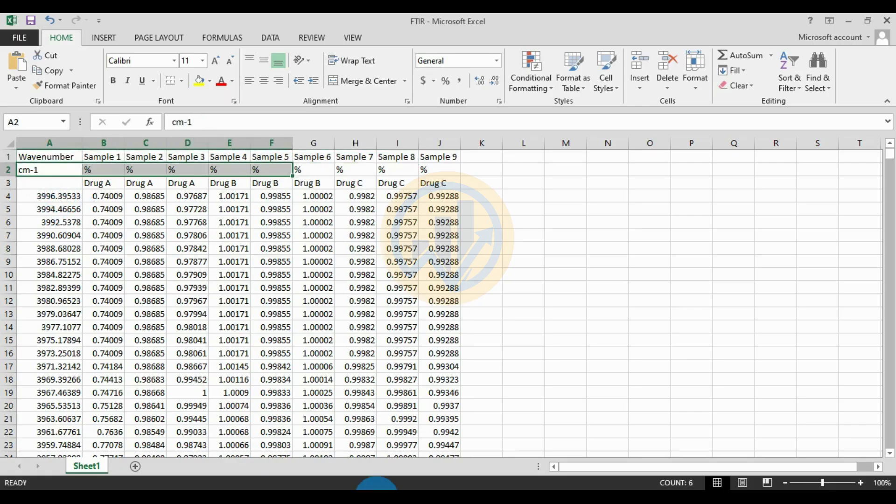
{"action": "key", "text": "alt+Tab"}
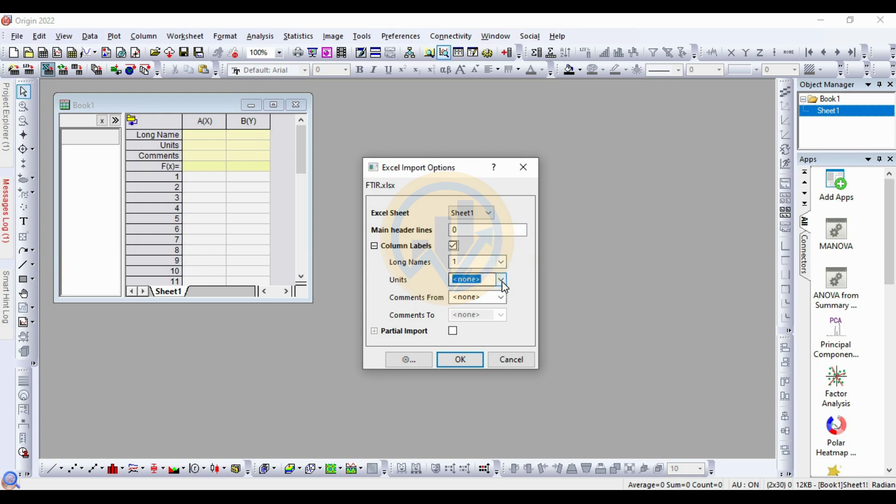
{"action": "left_click", "coordinate": [502, 281]}
{"action": "left_click", "coordinate": [468, 308]}
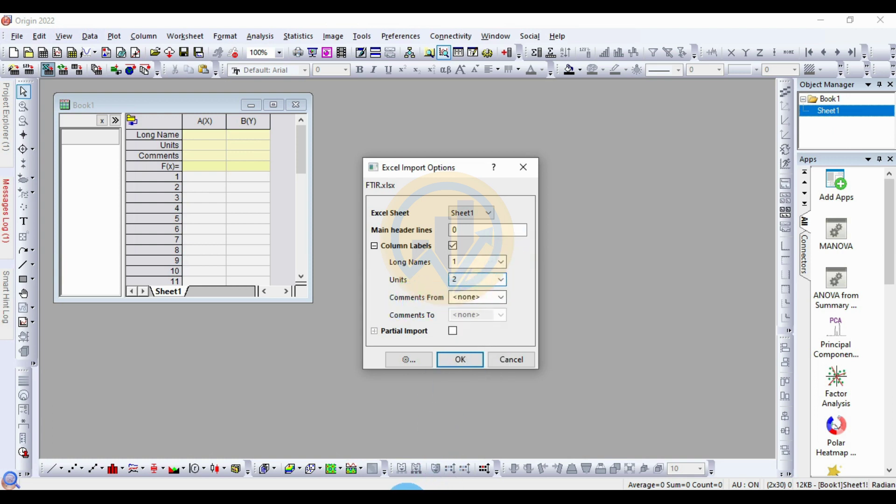
Step: Take comments from row 3 to row 3 and run the import
{"action": "key", "text": "alt+Tab"}
{"action": "left_click_drag", "start_coordinate": [98, 184], "coordinate": [445, 187]}
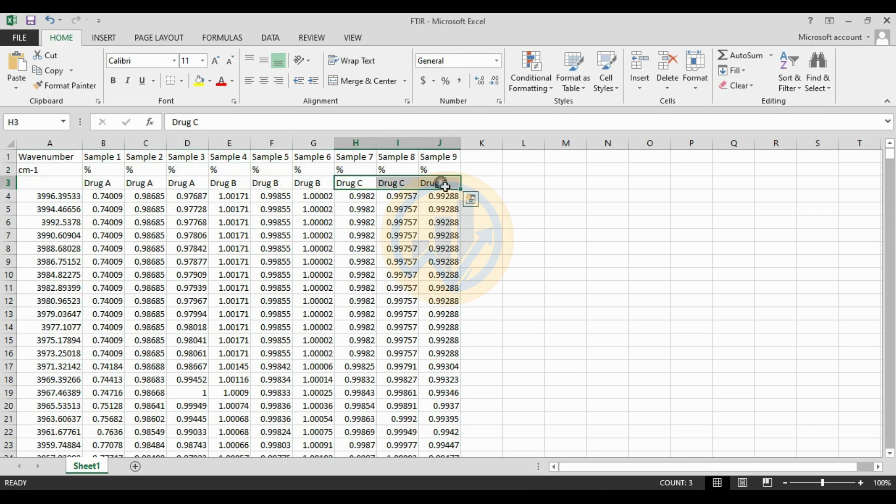
{"action": "key", "text": "alt+Tab"}
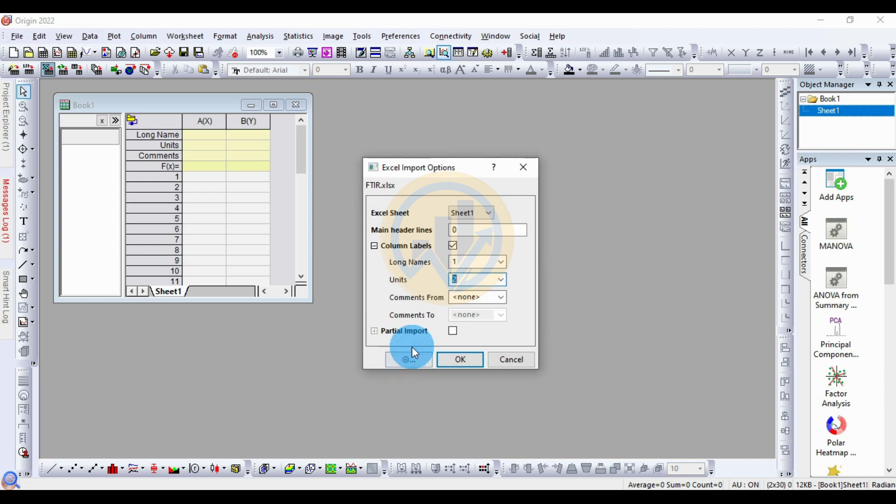
{"action": "left_click", "coordinate": [501, 297]}
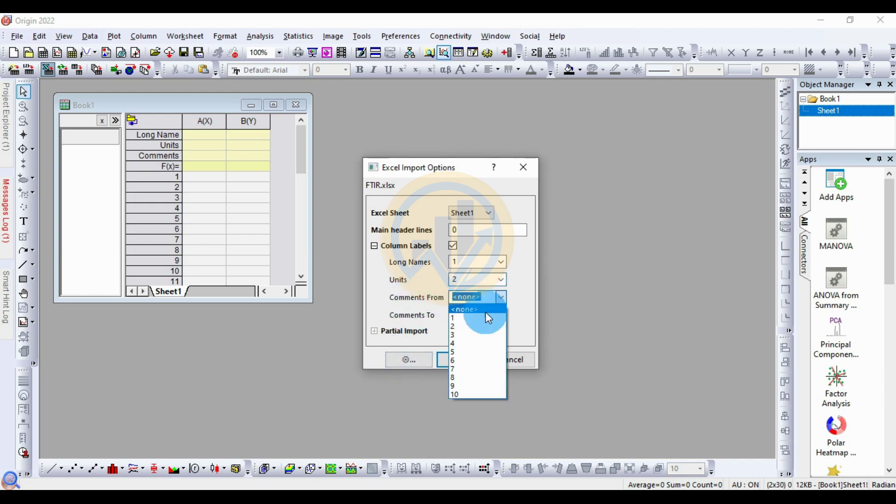
{"action": "left_click", "coordinate": [468, 334]}
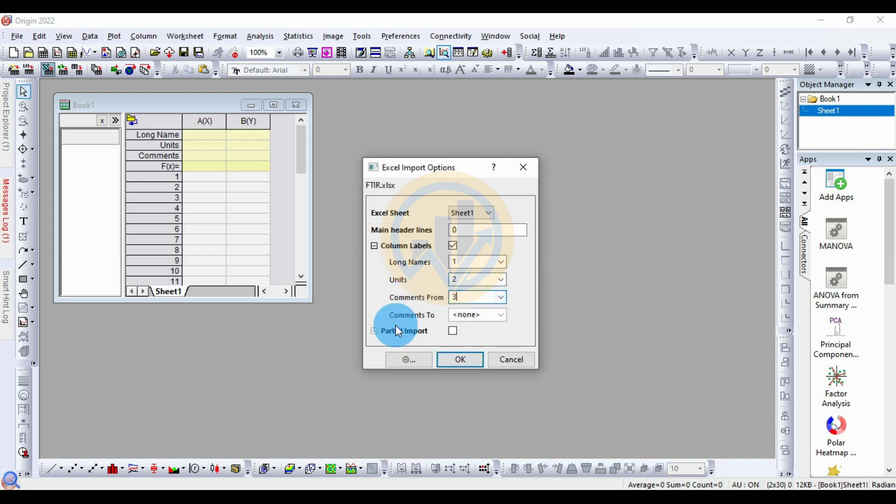
{"action": "left_click", "coordinate": [501, 316]}
{"action": "left_click", "coordinate": [465, 354]}
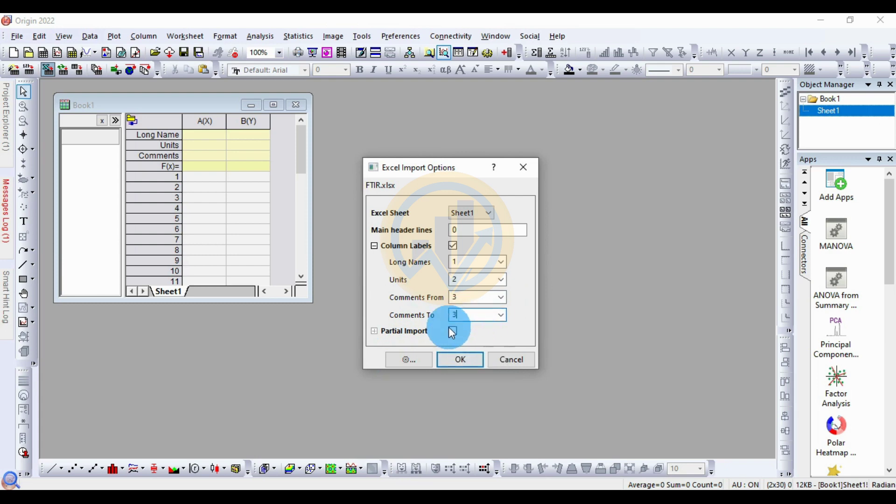
{"action": "left_click", "coordinate": [467, 358]}
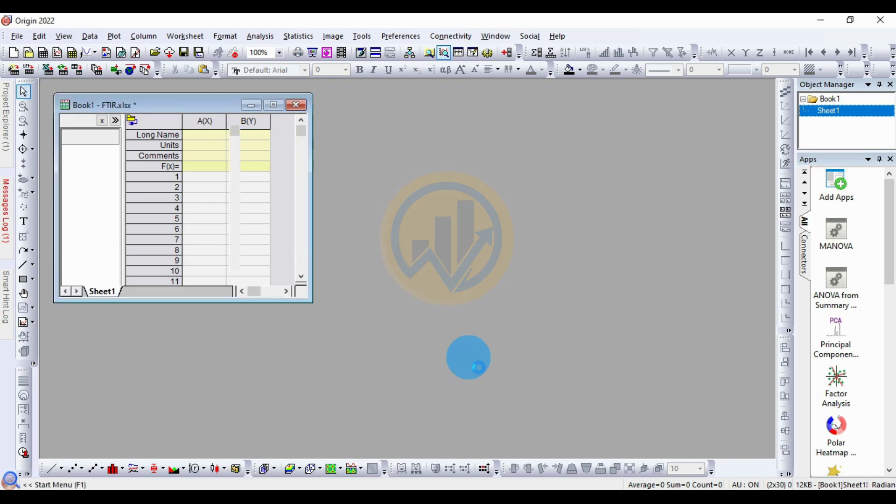
Step: Maximize the imported FTIR worksheet and switch to the OriginLab PCA for Spectroscopy page
{"action": "left_click", "coordinate": [274, 105]}
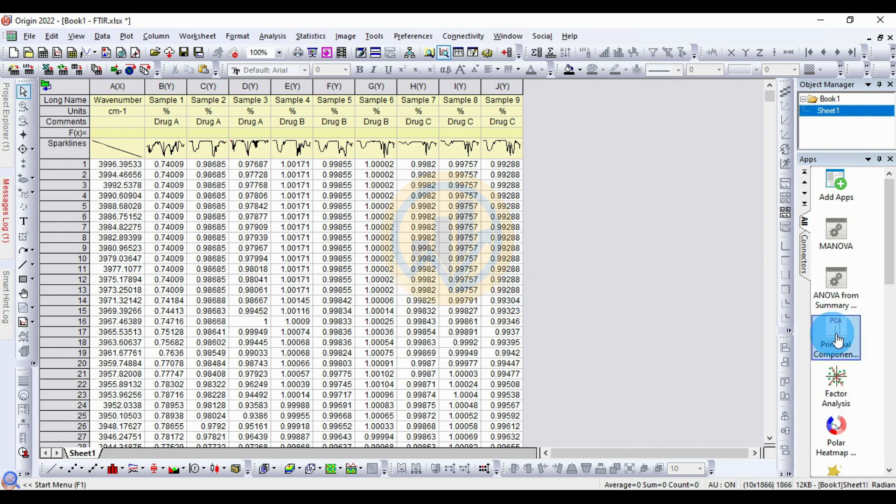
{"action": "left_click", "coordinate": [369, 488]}
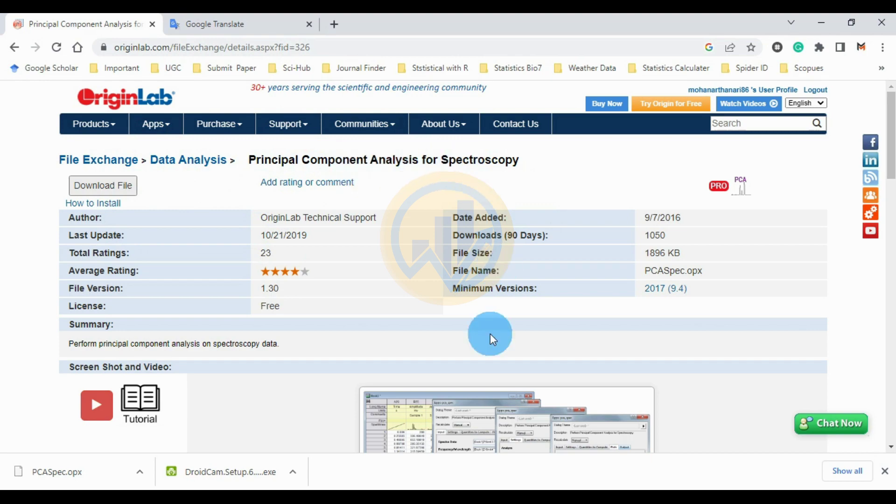
Step: Read the PCA for Spectroscopy Description and OPERATION sections, then return to Origin
{"action": "scroll", "coordinate": [490, 334], "scroll_direction": "down", "scroll_amount": 8}
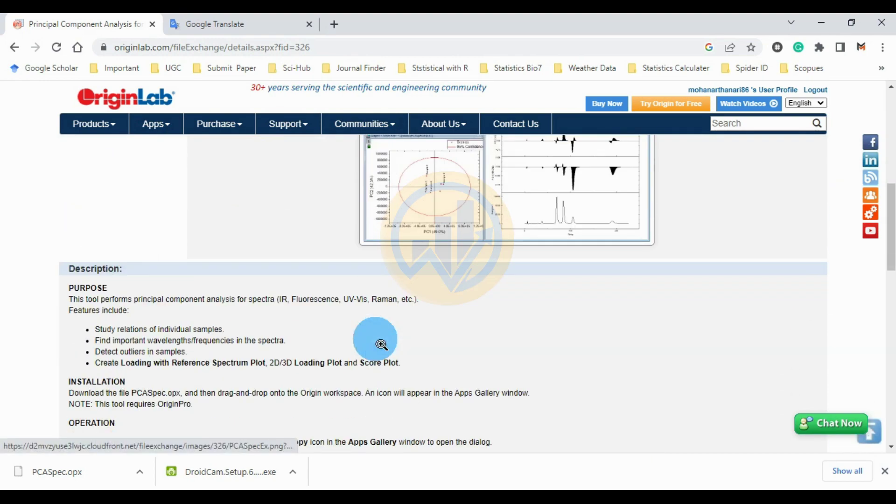
{"action": "scroll", "coordinate": [279, 363], "scroll_direction": "down", "scroll_amount": 3}
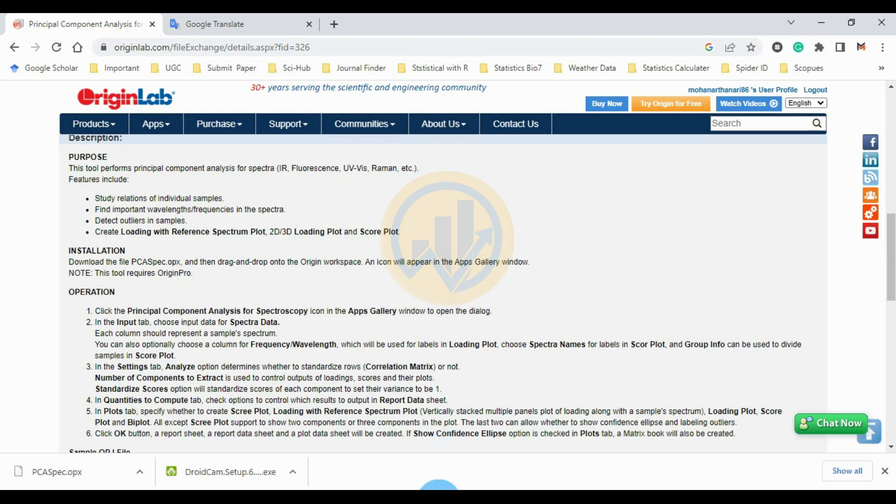
{"action": "left_click", "coordinate": [439, 495]}
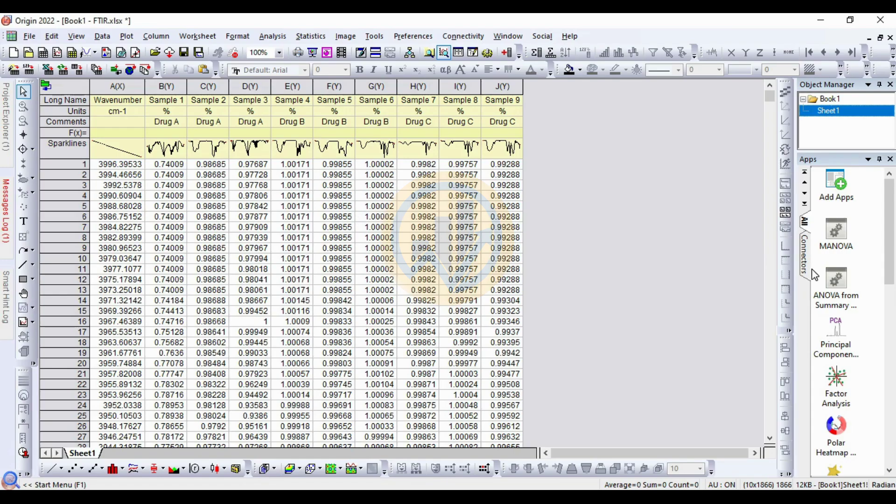
Step: Launch the PCA for Spectroscopy app with Sample 1–9 as the spectra
{"action": "left_click", "coordinate": [846, 340]}
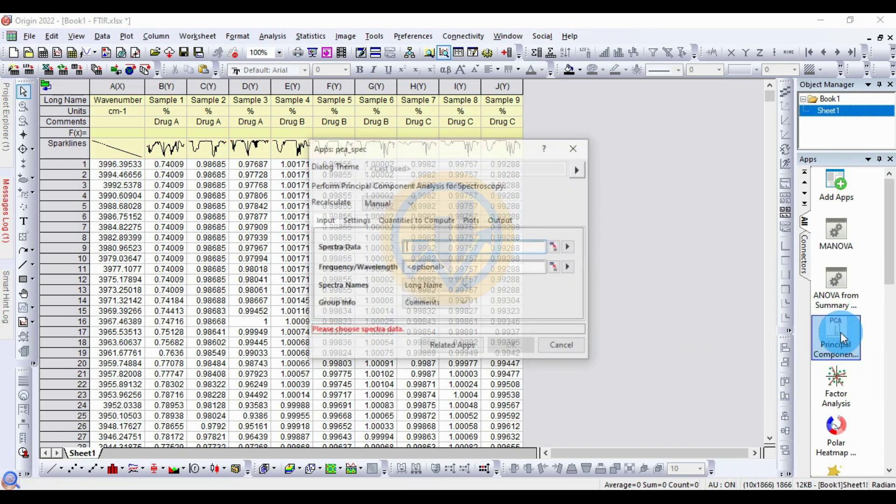
{"action": "left_click_drag", "start_coordinate": [445, 150], "coordinate": [544, 148]}
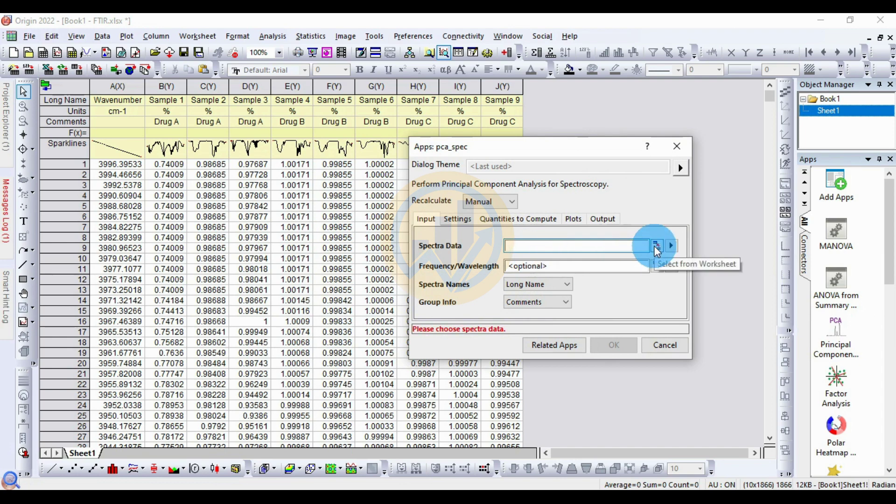
{"action": "left_click", "coordinate": [657, 248]}
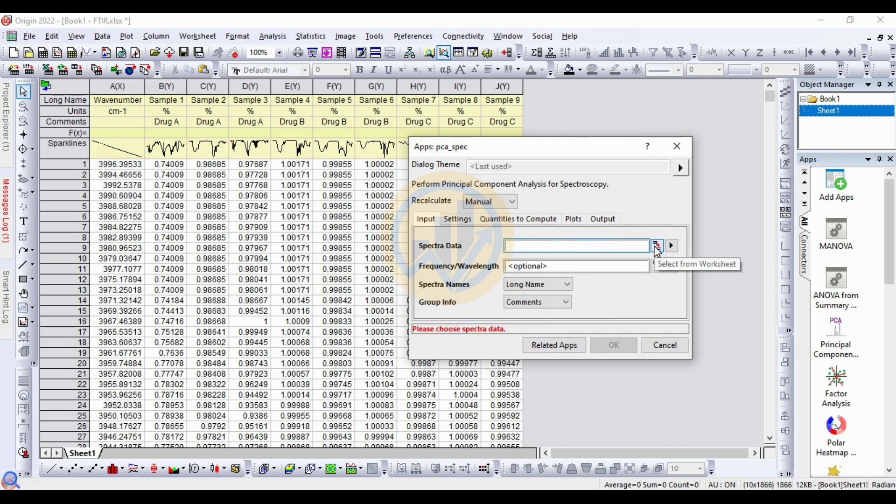
{"action": "left_click_drag", "start_coordinate": [165, 87], "coordinate": [517, 95]}
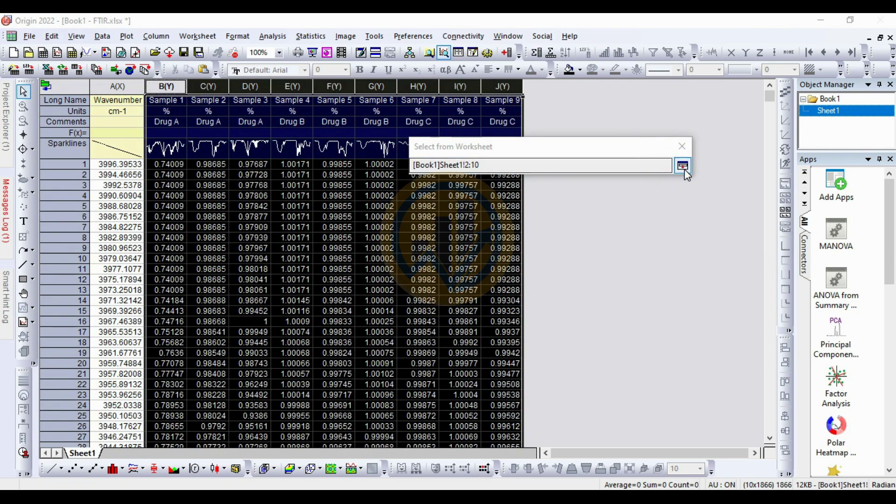
{"action": "left_click", "coordinate": [682, 166]}
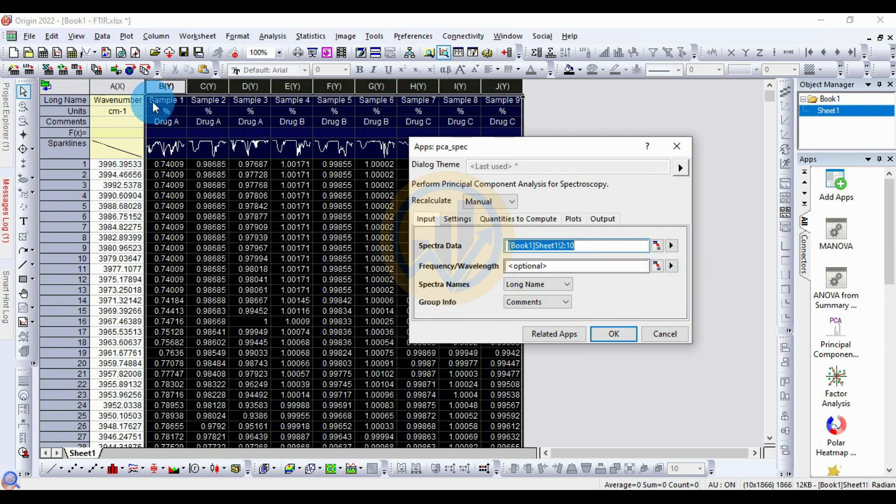
Step: Use A(X): Wavenumber as the frequency data and check the Settings tab
{"action": "left_click", "coordinate": [673, 267]}
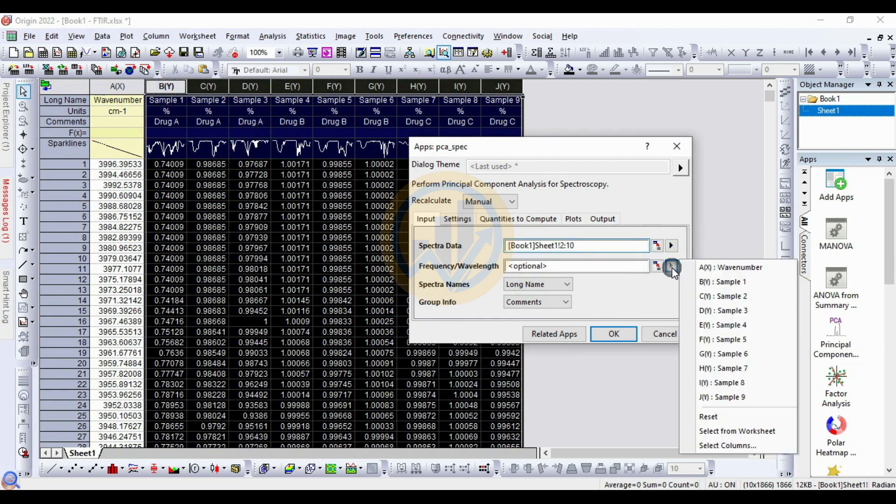
{"action": "left_click", "coordinate": [716, 273]}
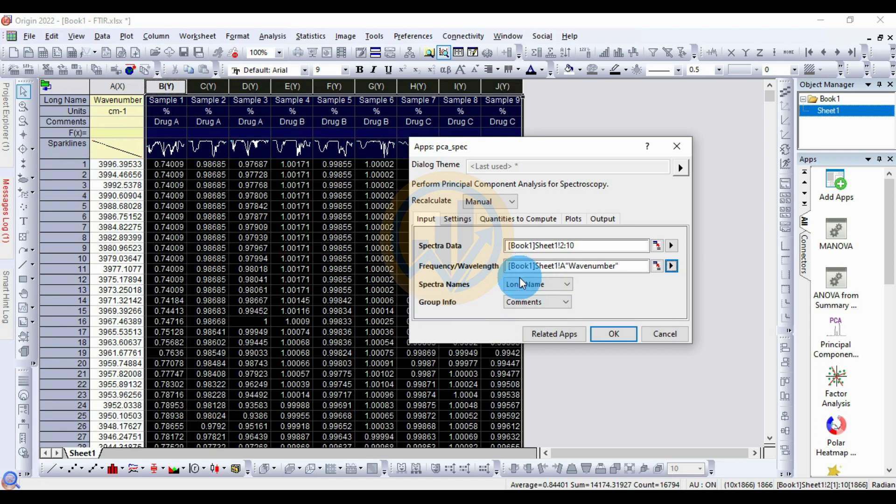
{"action": "left_click", "coordinate": [467, 220]}
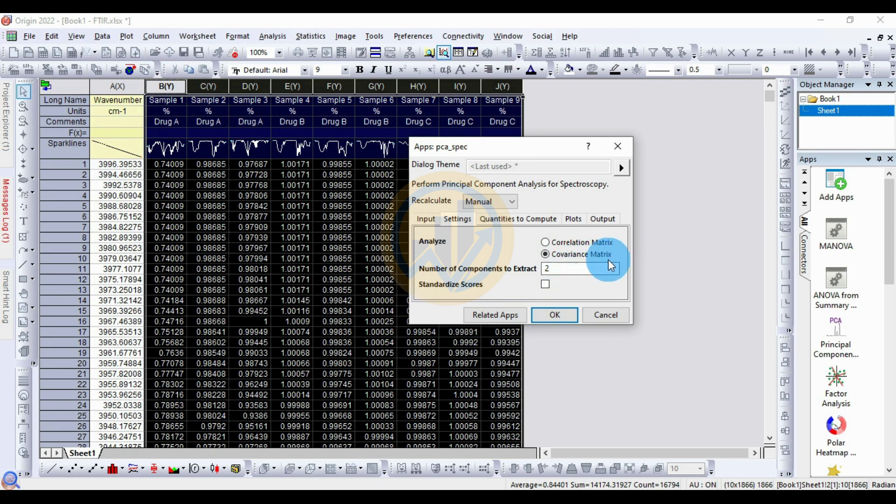
Step: Review the Quantities to Compute and Plots tabs, then run the PCA
{"action": "left_click", "coordinate": [502, 220]}
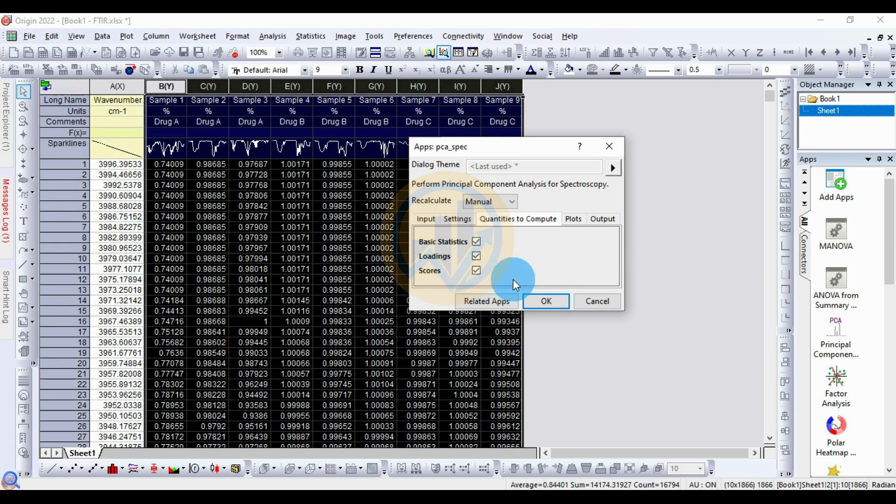
{"action": "left_click", "coordinate": [578, 218]}
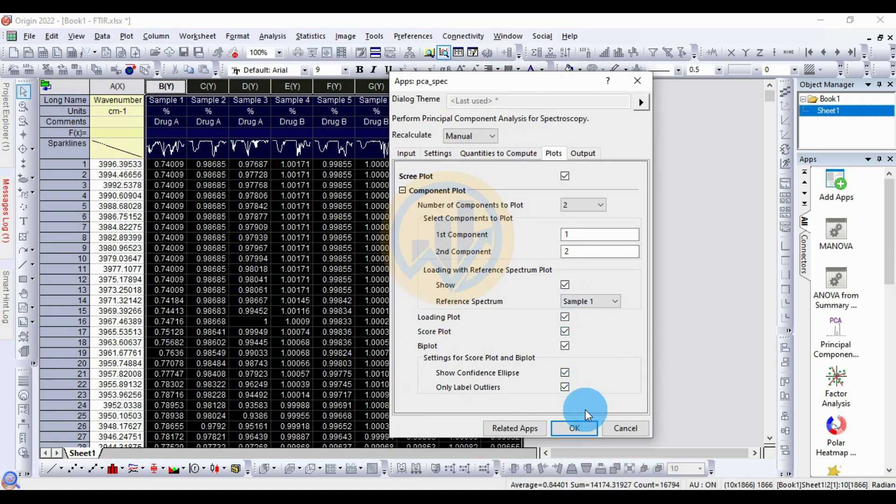
{"action": "left_click", "coordinate": [575, 428]}
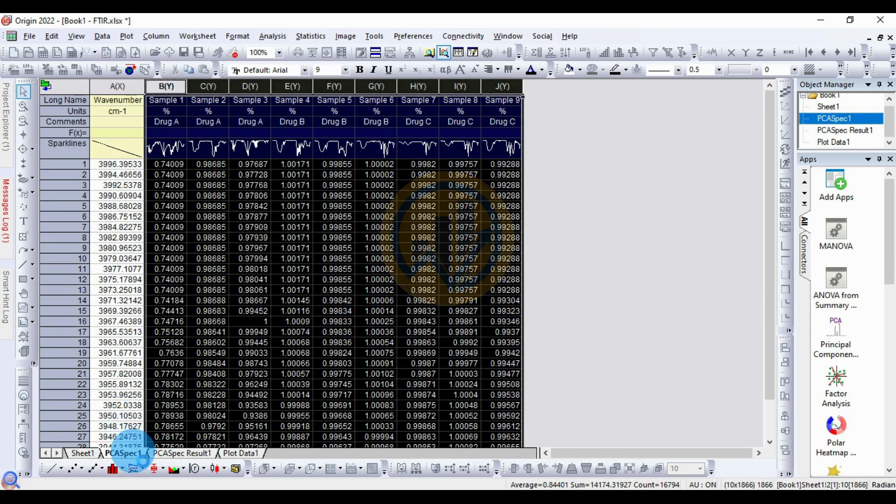
Step: Open the PCASpec1 report and expand the Scree Plot section to view its thumbnail
{"action": "left_click", "coordinate": [124, 454]}
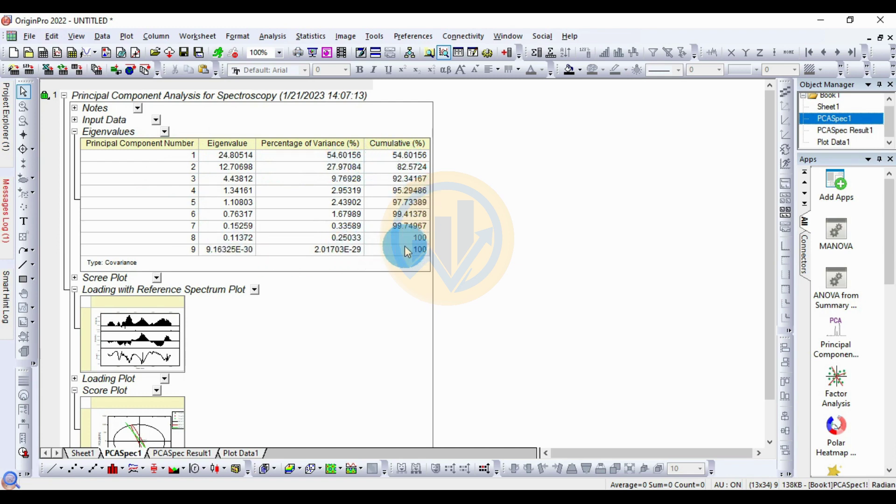
{"action": "left_click", "coordinate": [75, 278]}
{"action": "scroll", "coordinate": [247, 291], "scroll_direction": "down", "scroll_amount": 3}
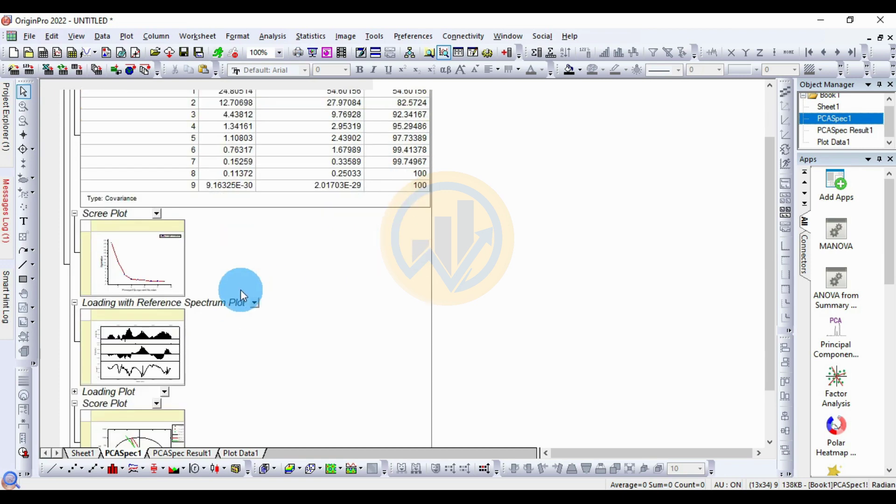
{"action": "left_click", "coordinate": [147, 265]}
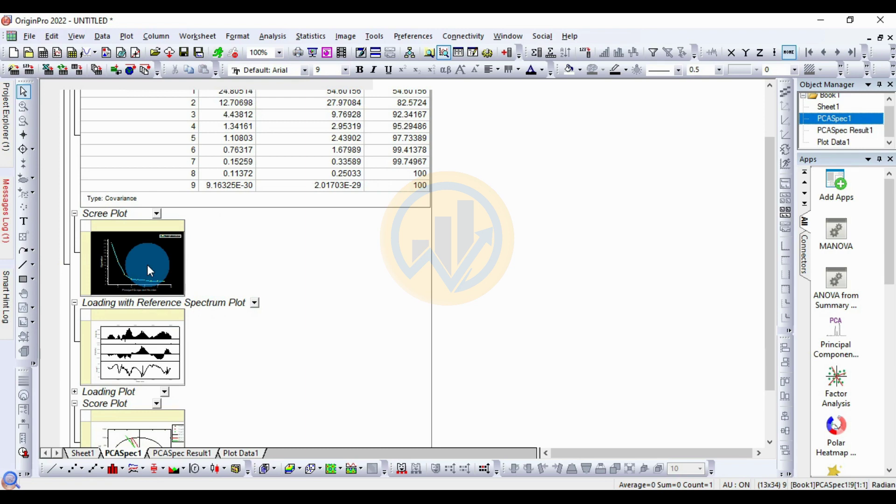
{"action": "double_click", "coordinate": [169, 260]}
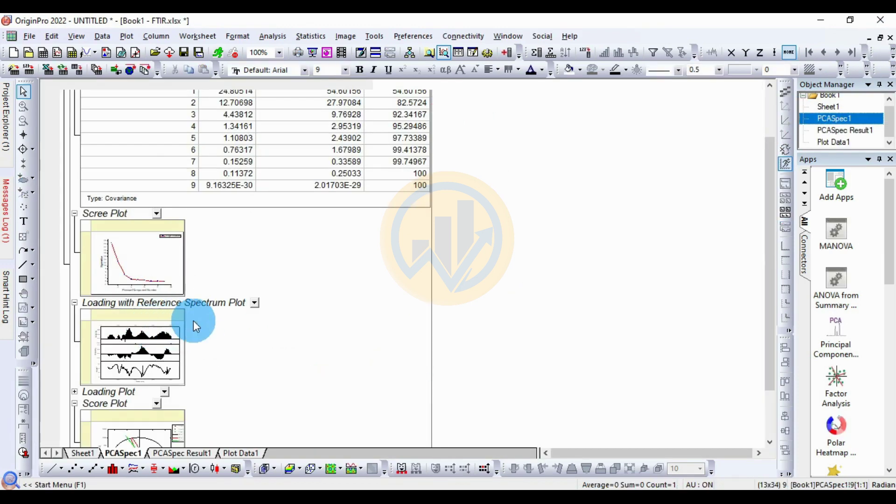
{"action": "scroll", "coordinate": [193, 320], "scroll_direction": "down", "scroll_amount": 3}
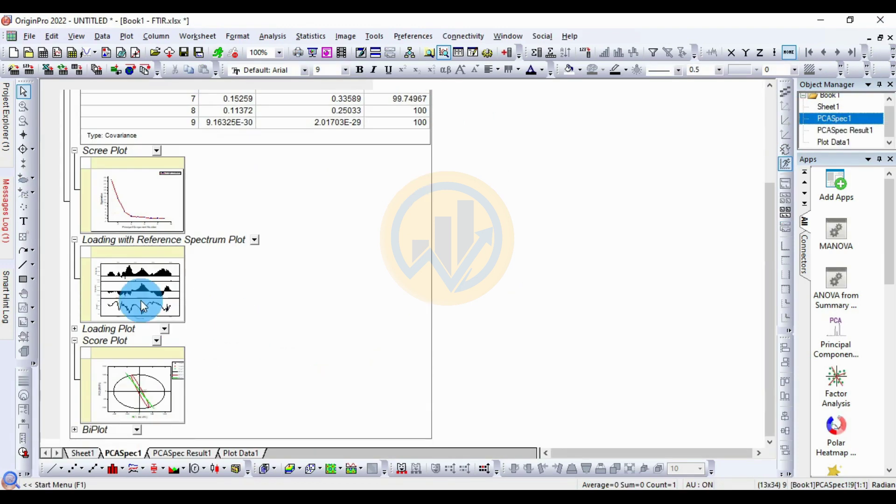
{"action": "left_click", "coordinate": [146, 287]}
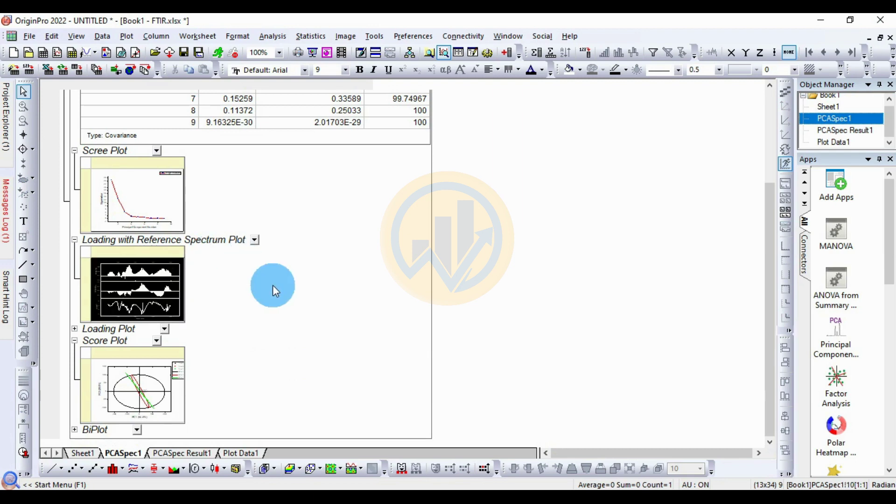
{"action": "mouse_move", "coordinate": [152, 295]}
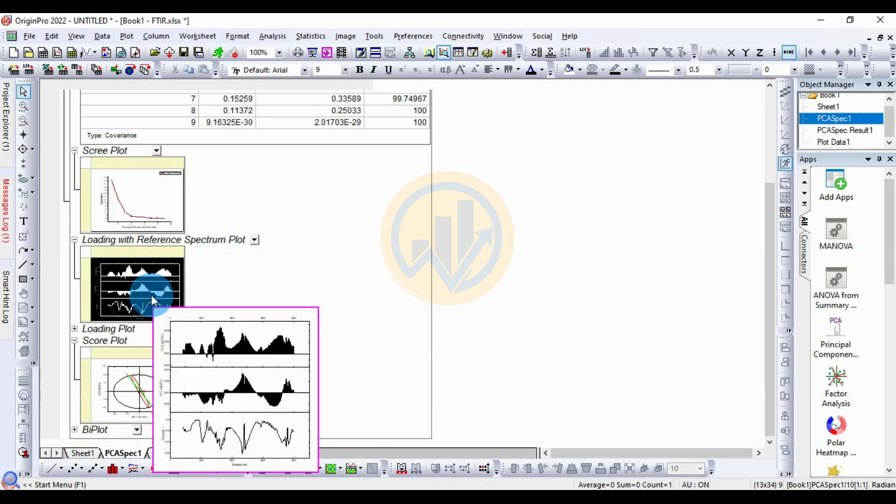
{"action": "double_click", "coordinate": [147, 287]}
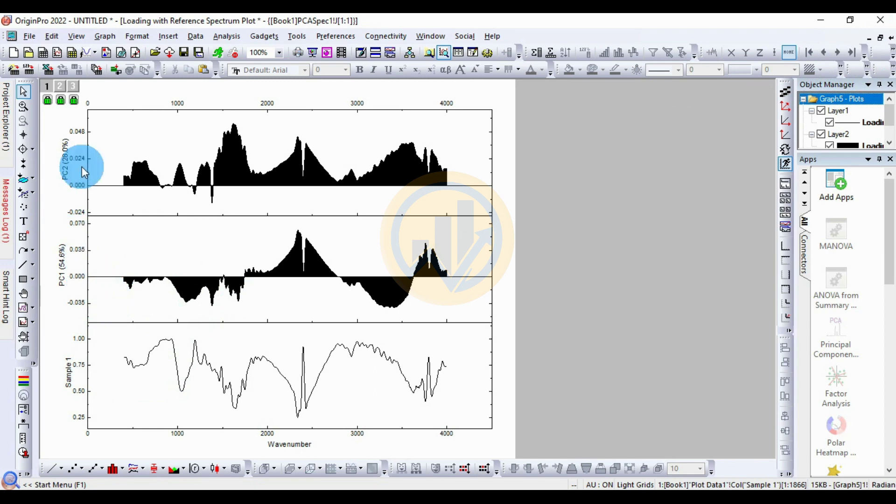
{"action": "left_click", "coordinate": [891, 38]}
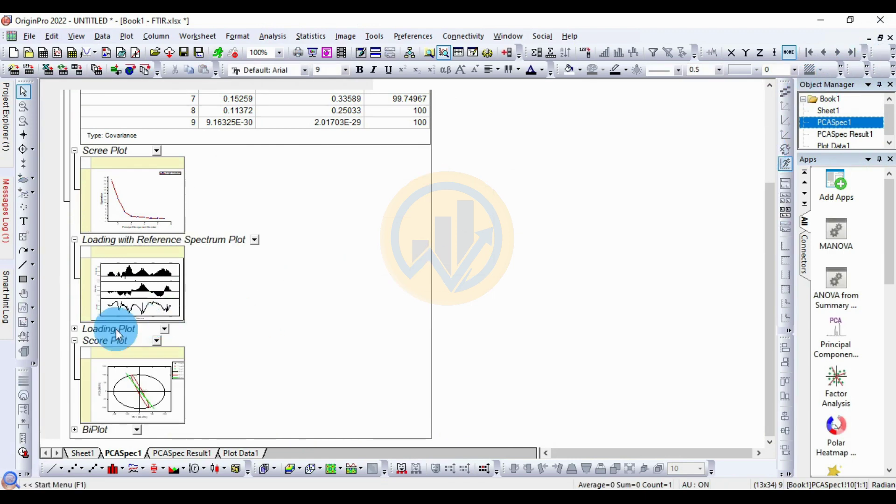
Step: Expand the Loading Plot section and view the PC1–PC2 loading graph
{"action": "left_click", "coordinate": [74, 329]}
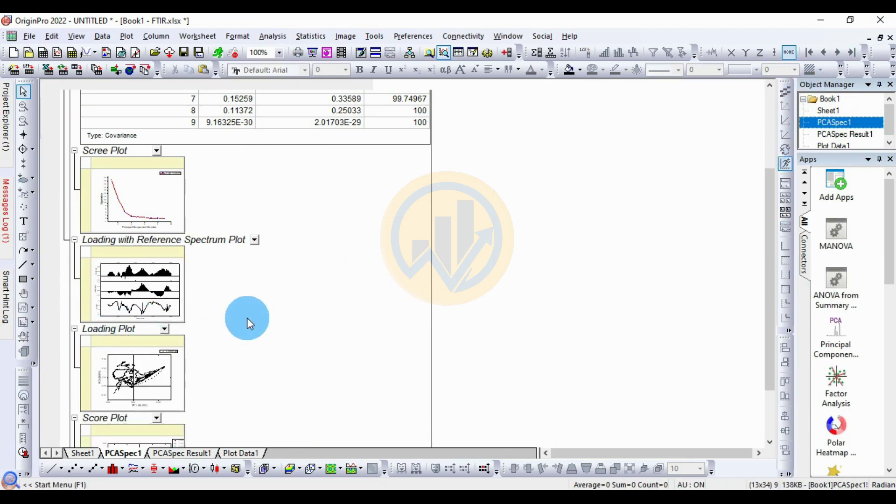
{"action": "scroll", "coordinate": [247, 318], "scroll_direction": "down", "scroll_amount": 3}
{"action": "left_click", "coordinate": [133, 310]}
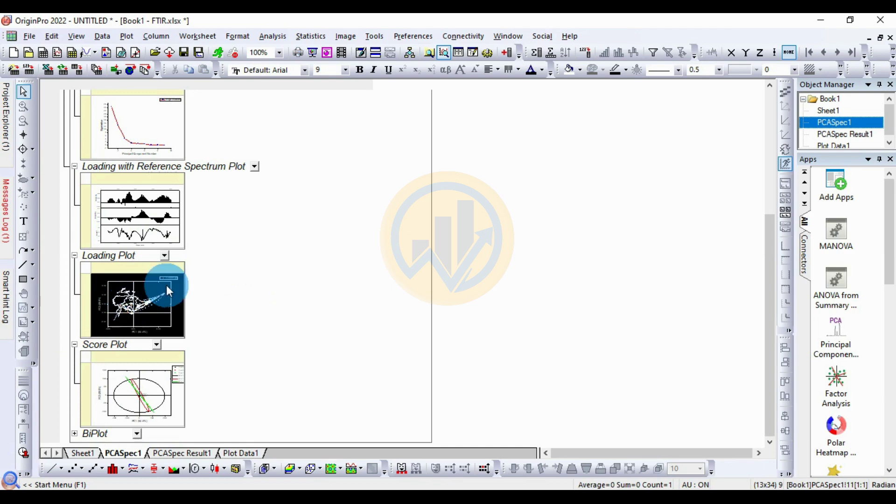
{"action": "double_click", "coordinate": [159, 297]}
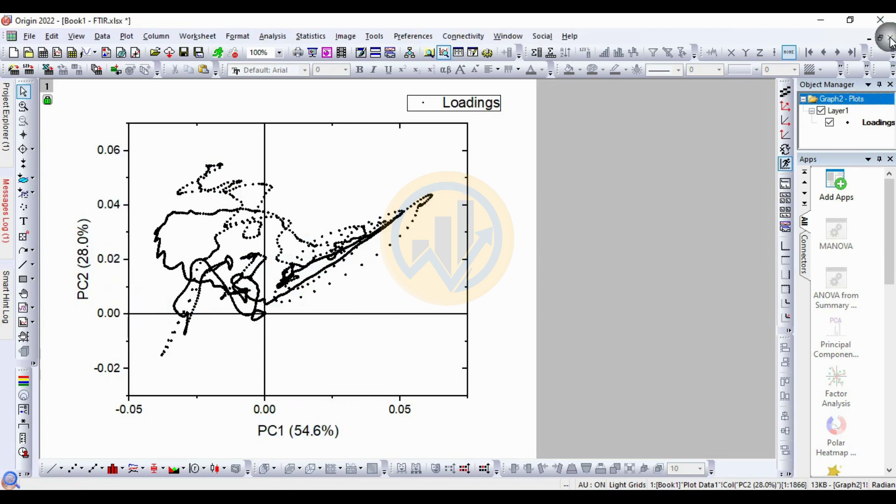
{"action": "left_click", "coordinate": [297, 317]}
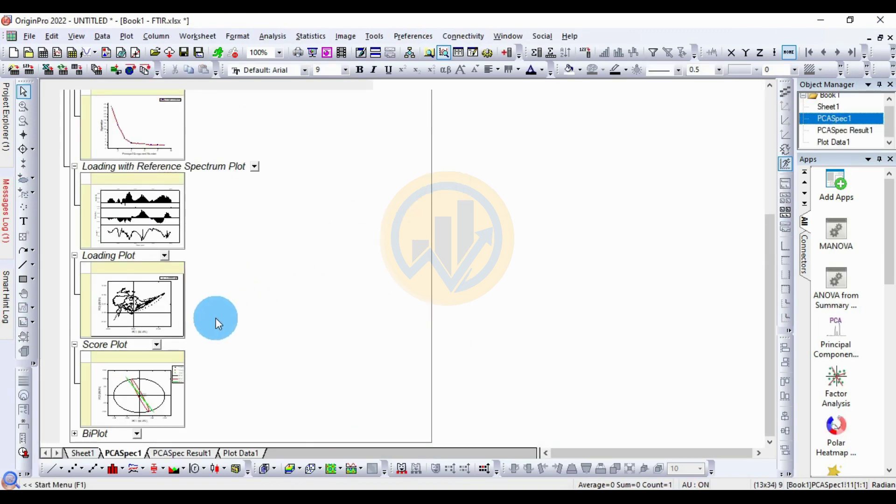
Step: Inspect the Score Plot as a full graph, then close it
{"action": "double_click", "coordinate": [139, 400]}
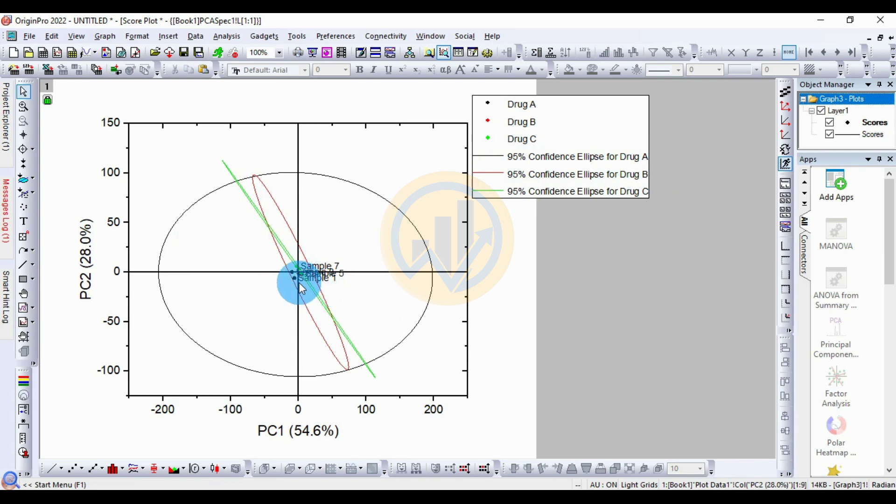
{"action": "scroll", "coordinate": [299, 282], "scroll_direction": "up", "scroll_amount": 5}
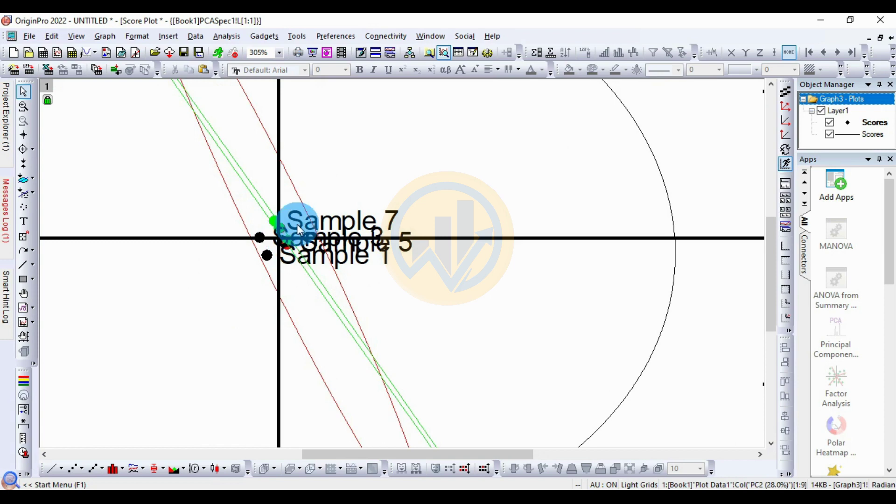
{"action": "scroll", "coordinate": [317, 256], "scroll_direction": "down", "scroll_amount": 5}
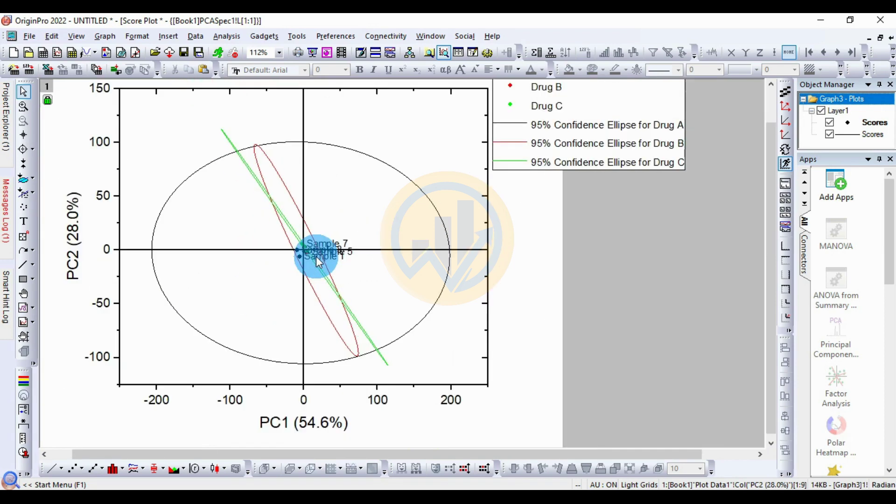
{"action": "scroll", "coordinate": [319, 262], "scroll_direction": "down", "scroll_amount": 2}
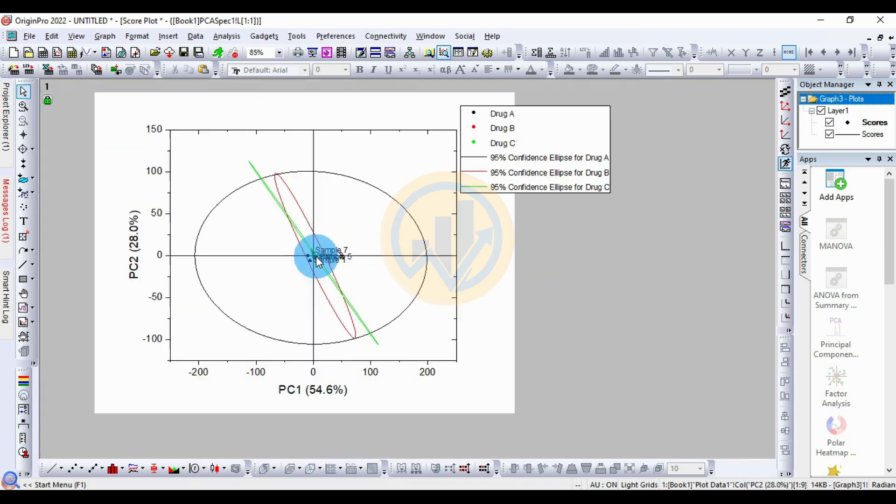
{"action": "left_click", "coordinate": [891, 41]}
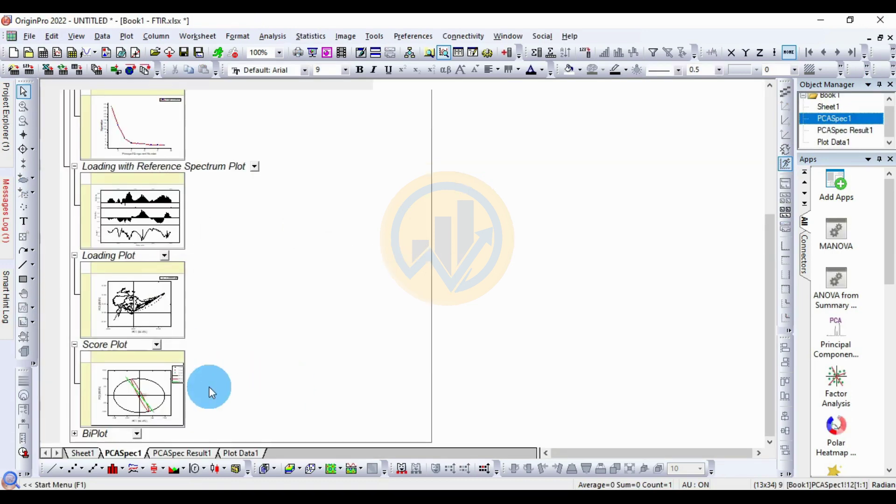
Step: Expand BiPlot and view the PC1 (54.6%) vs PC2 (28.0%) biplot with drug ellipses
{"action": "left_click", "coordinate": [75, 434]}
{"action": "scroll", "coordinate": [222, 333], "scroll_direction": "down", "scroll_amount": 2}
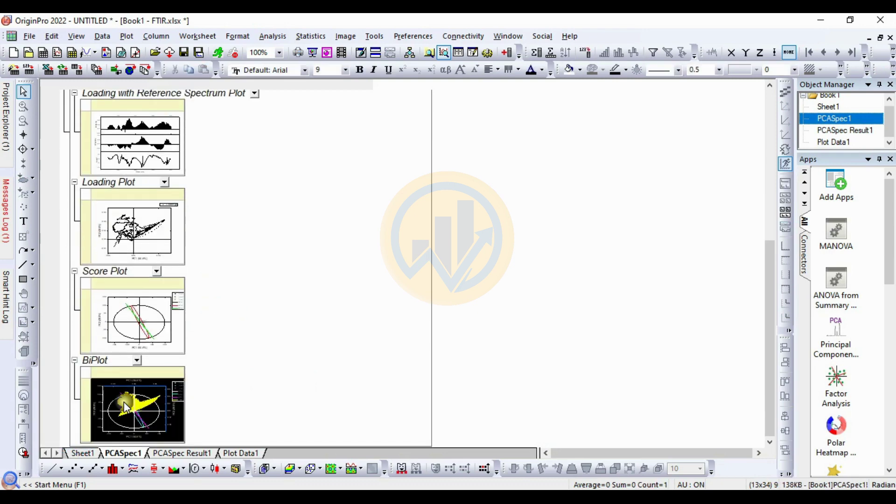
{"action": "double_click", "coordinate": [127, 408]}
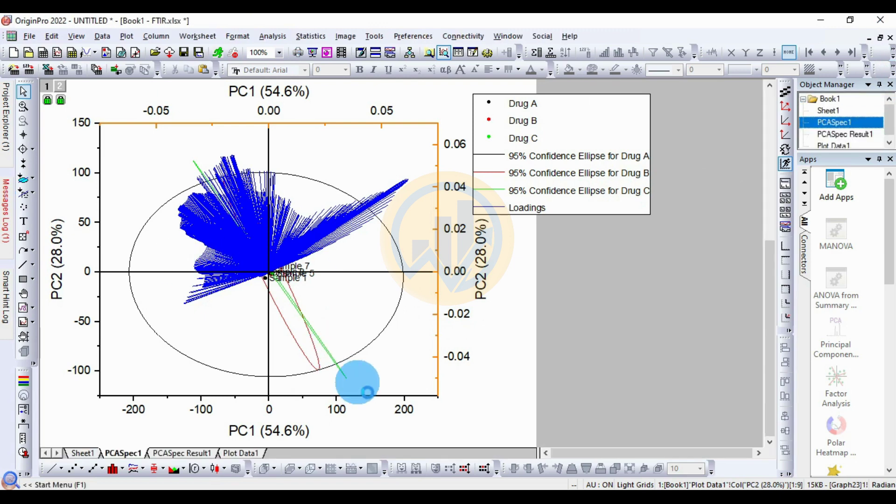
{"action": "left_click", "coordinate": [358, 383]}
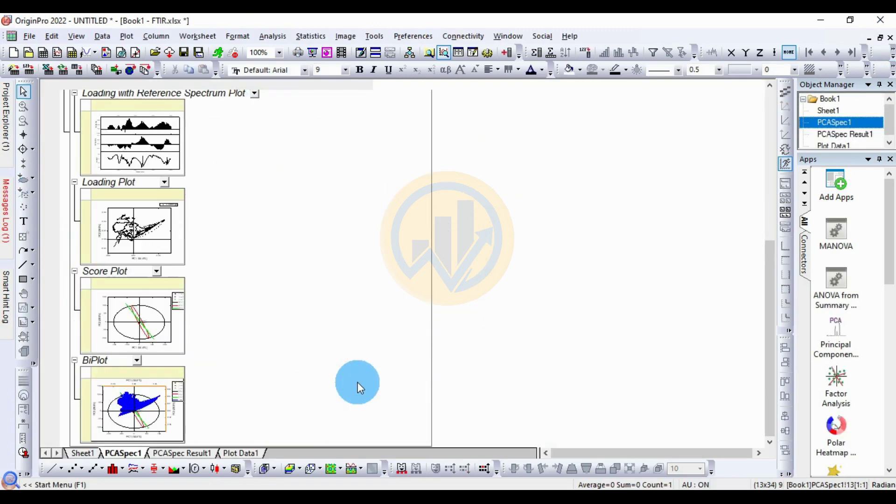
Step: Review the PCASpec Result1 sheet, then view Plot Data1 with eigenvalues, loadings, scores and ellipse coordinates
{"action": "left_click", "coordinate": [185, 454]}
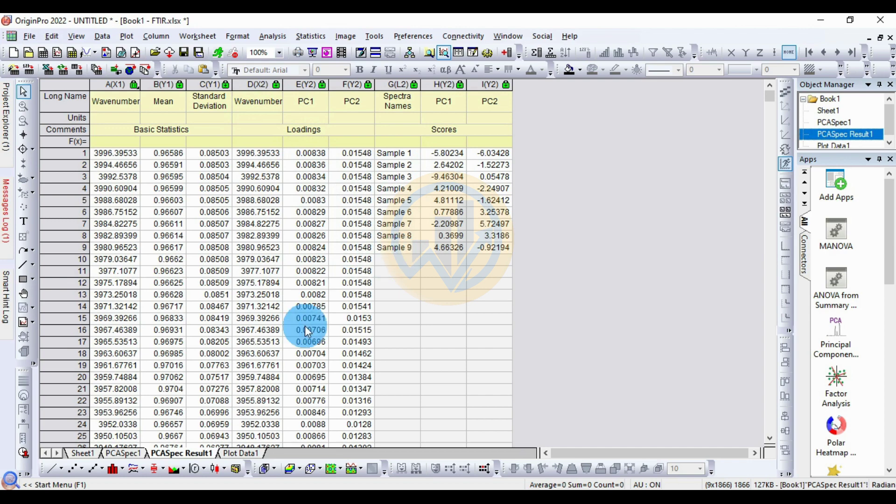
{"action": "left_click", "coordinate": [245, 452]}
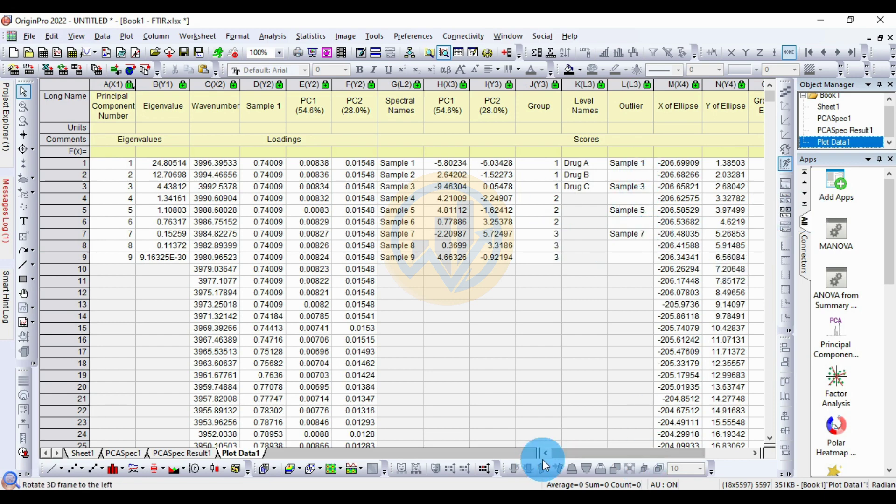
{"action": "mouse_move", "coordinate": [575, 454]}
{"action": "left_mouse_down"}
{"action": "mouse_move", "coordinate": [618, 454]}
{"action": "mouse_move", "coordinate": [562, 455]}
{"action": "left_mouse_up"}
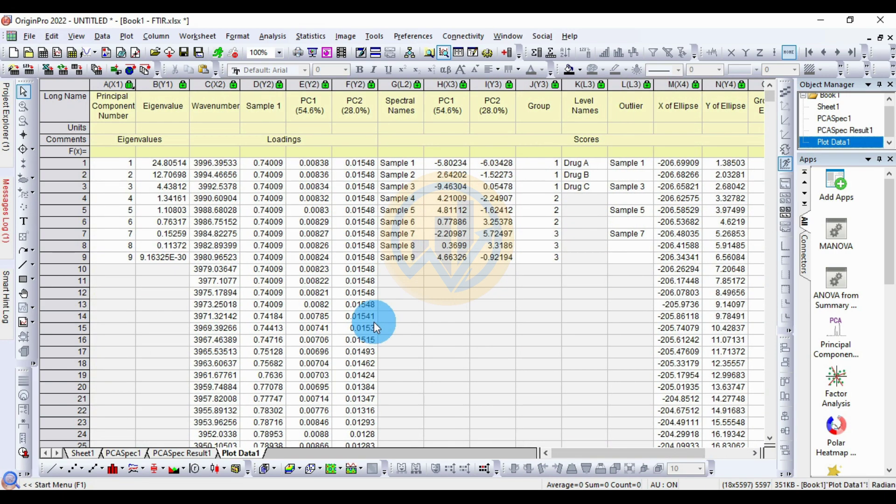
{"action": "scroll", "coordinate": [374, 321], "scroll_direction": "down", "scroll_amount": 20}
{"action": "scroll", "coordinate": [387, 336], "scroll_direction": "down", "scroll_amount": 18}
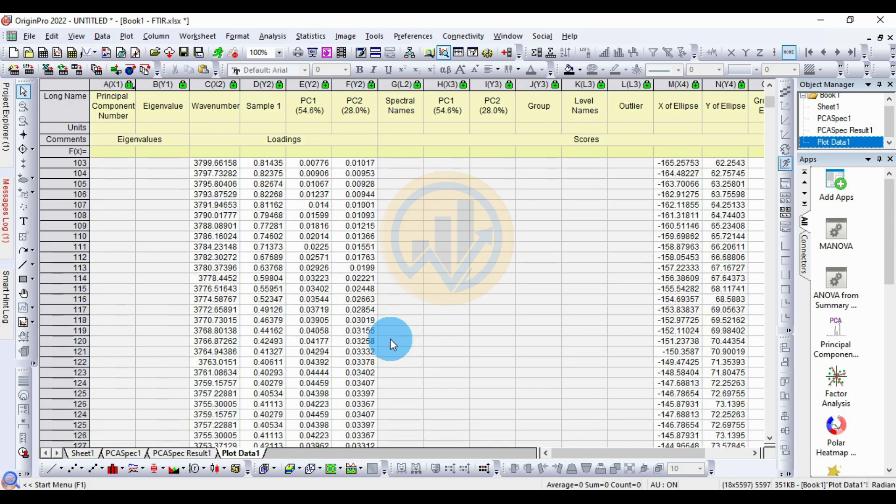
{"action": "scroll", "coordinate": [626, 320], "scroll_direction": "up", "scroll_amount": 20}
{"action": "scroll", "coordinate": [587, 303], "scroll_direction": "up", "scroll_amount": 15}
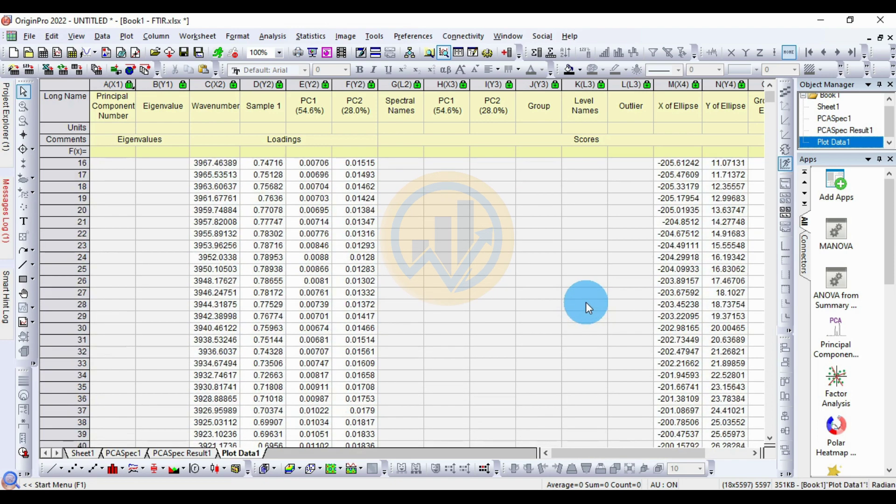